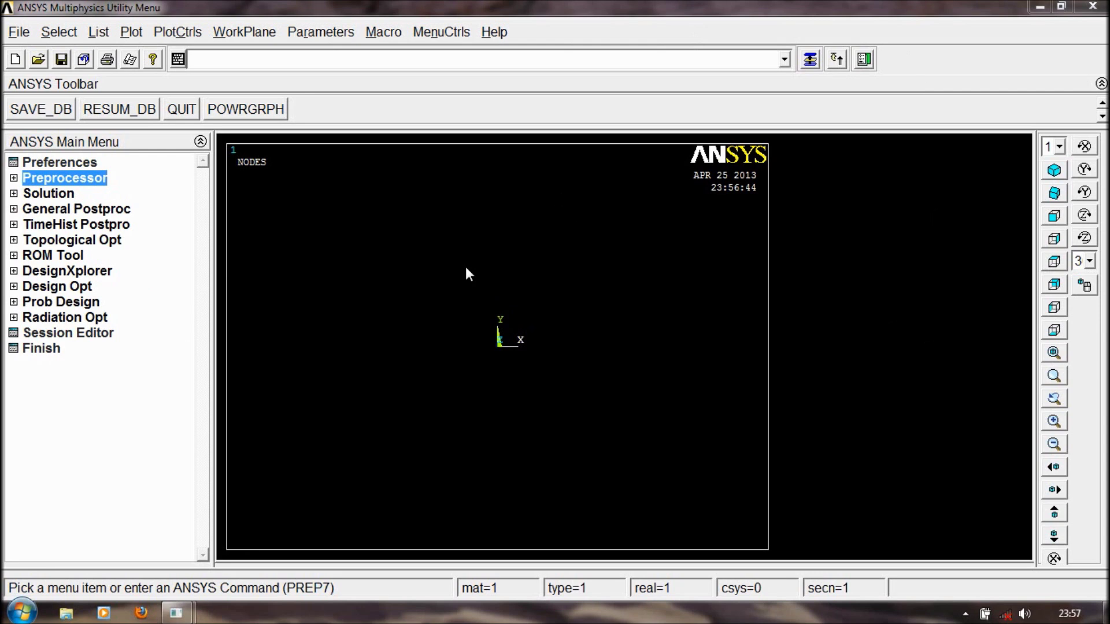
# Expand Preprocessor > Modeling > Create > Keypoints in the Main Menu tree
pyautogui.click(14, 178)
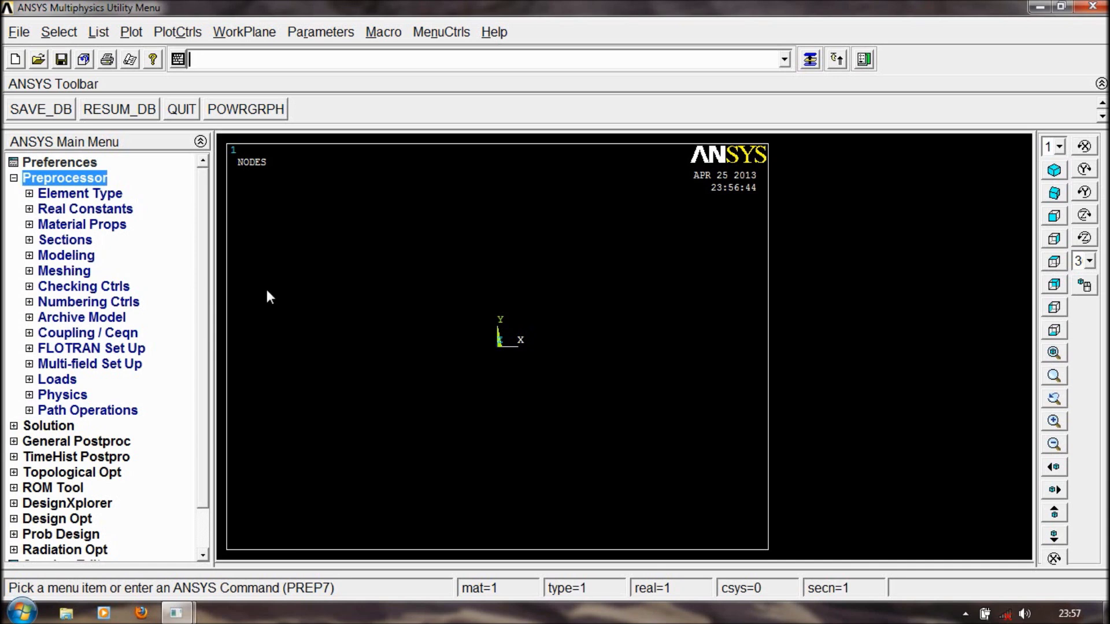
pyautogui.click(87, 256)
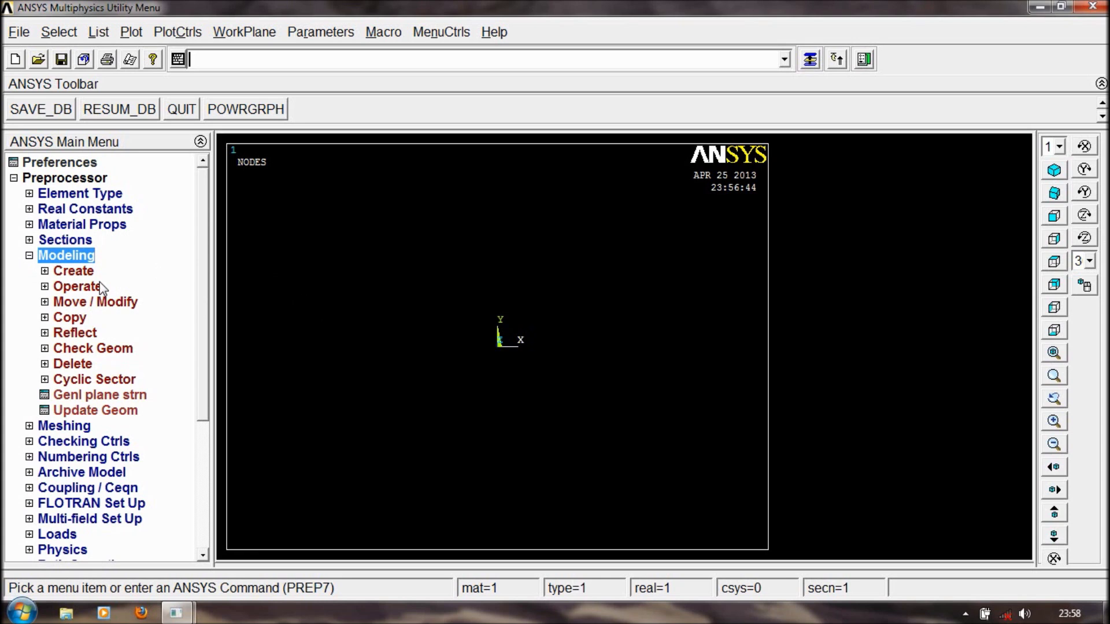
pyautogui.click(29, 255)
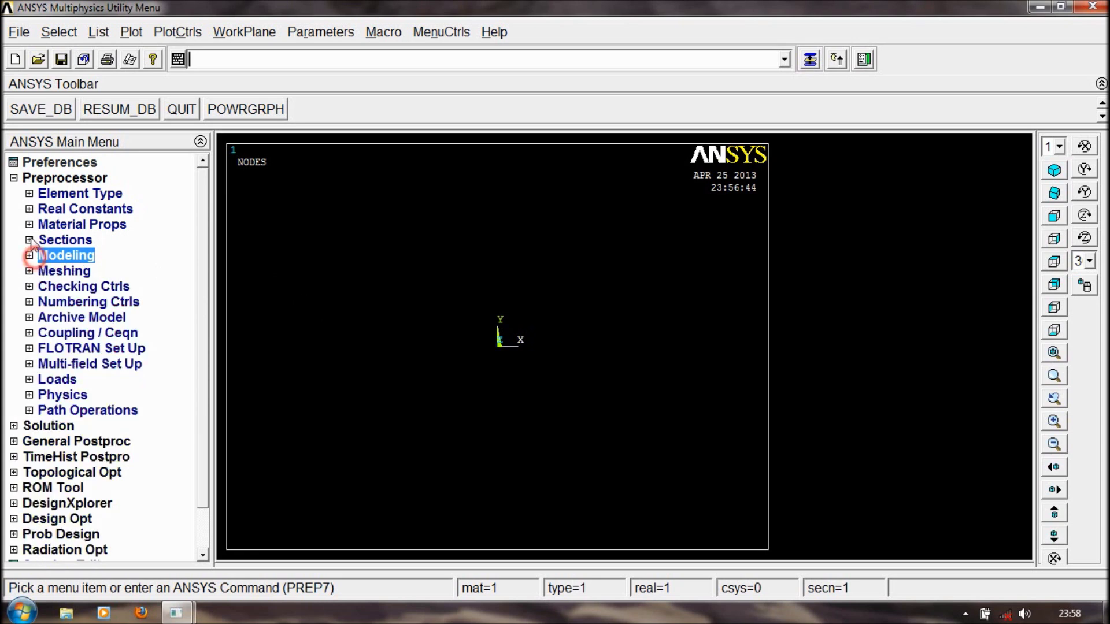
pyautogui.click(14, 178)
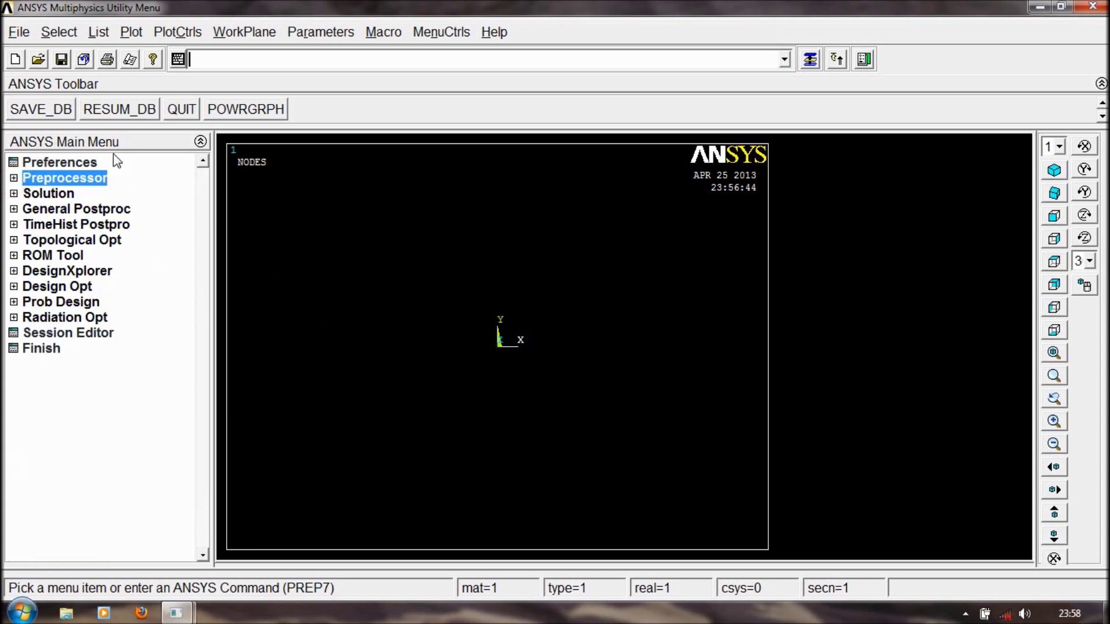
pyautogui.click(32, 182)
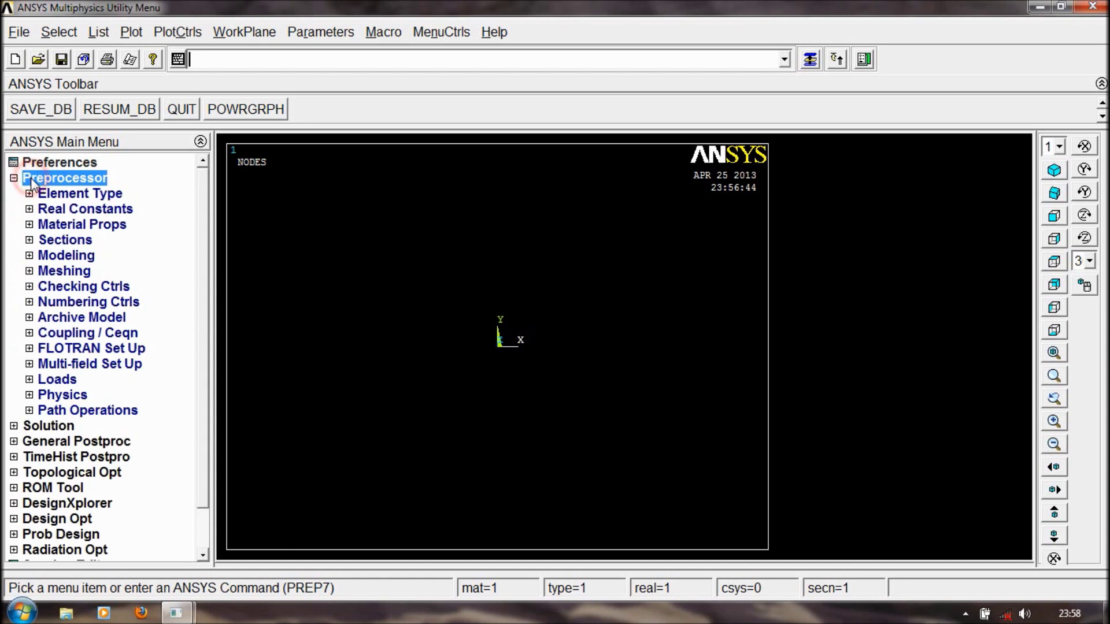
pyautogui.click(72, 256)
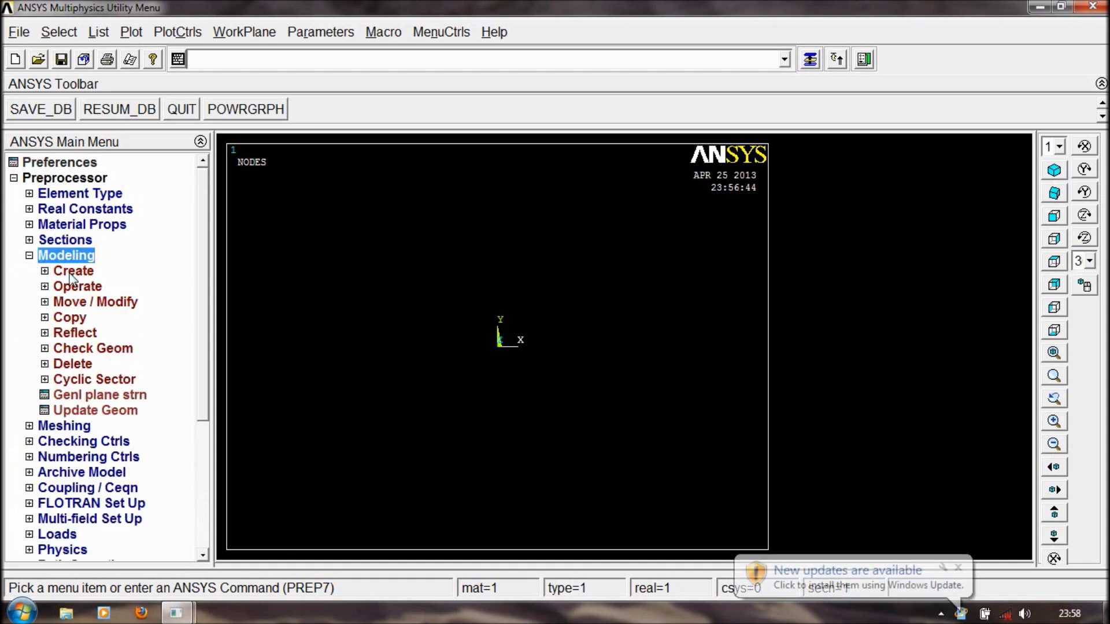
pyautogui.click(69, 271)
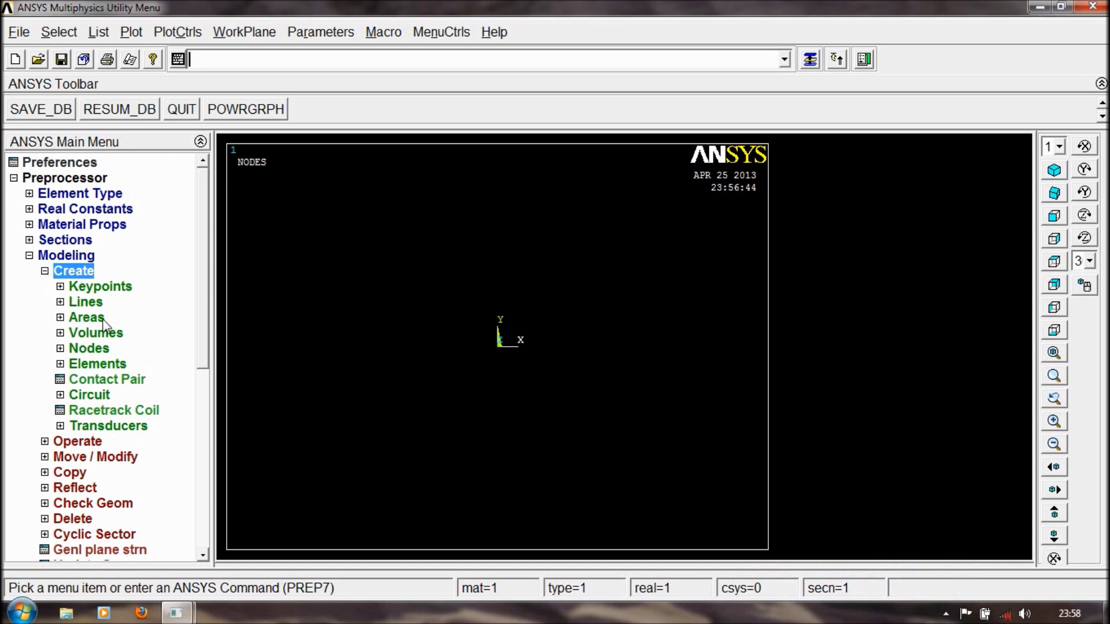
pyautogui.click(61, 287)
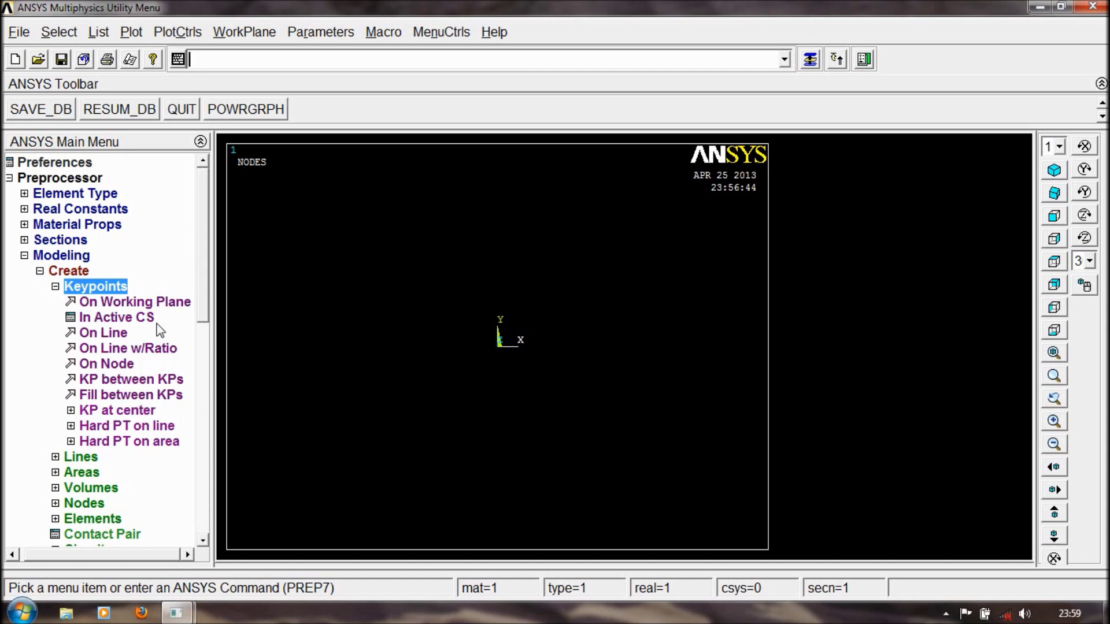
pyautogui.click(234, 34)
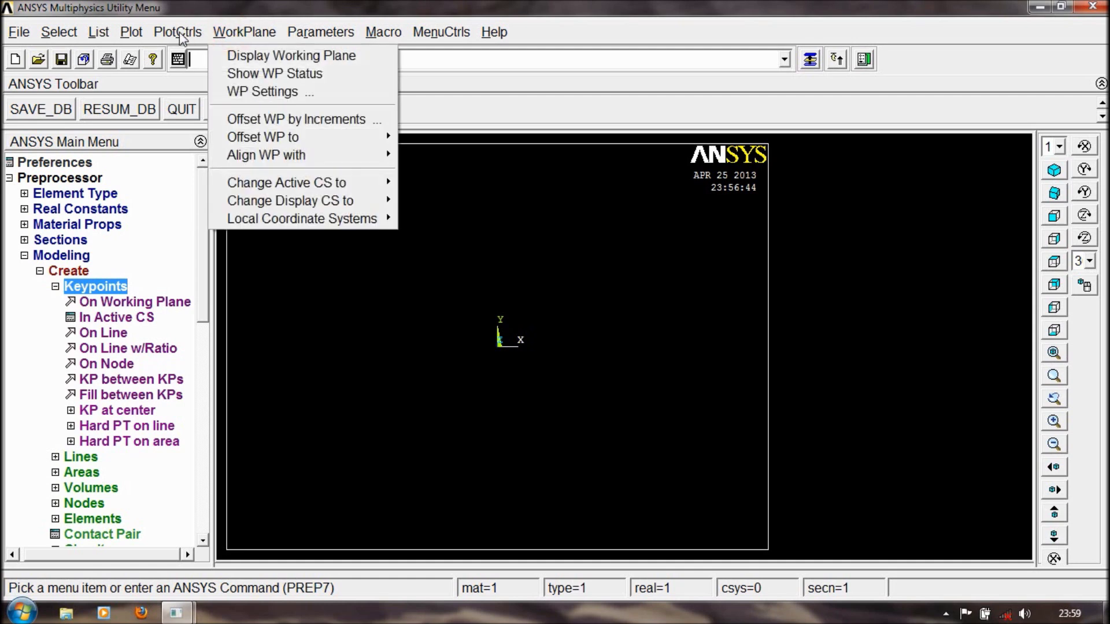
pyautogui.click(287, 184)
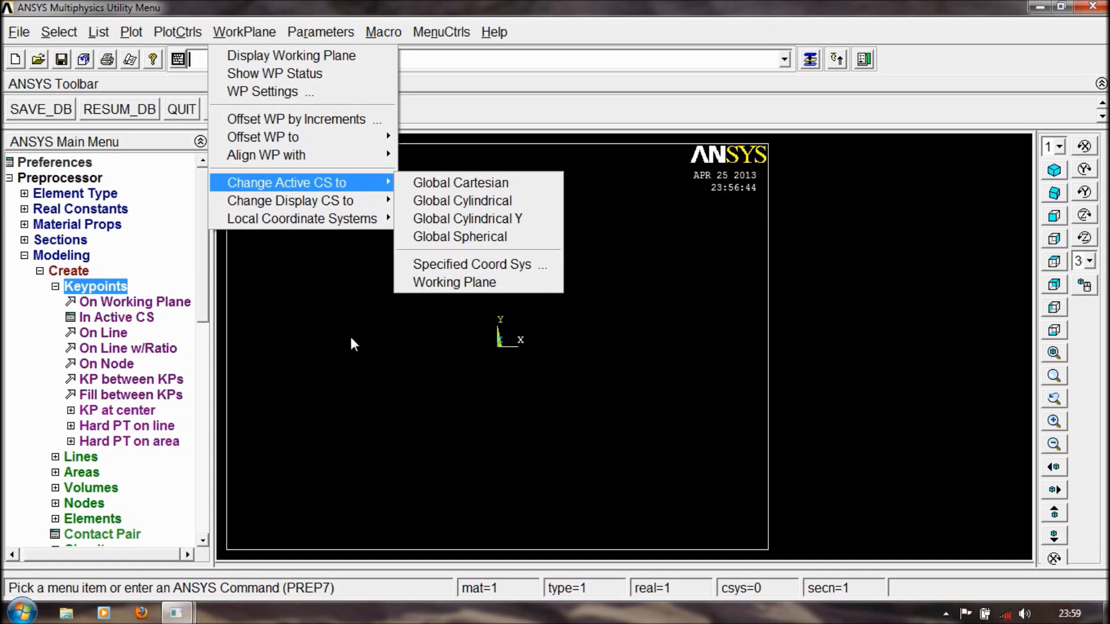
pyautogui.click(277, 288)
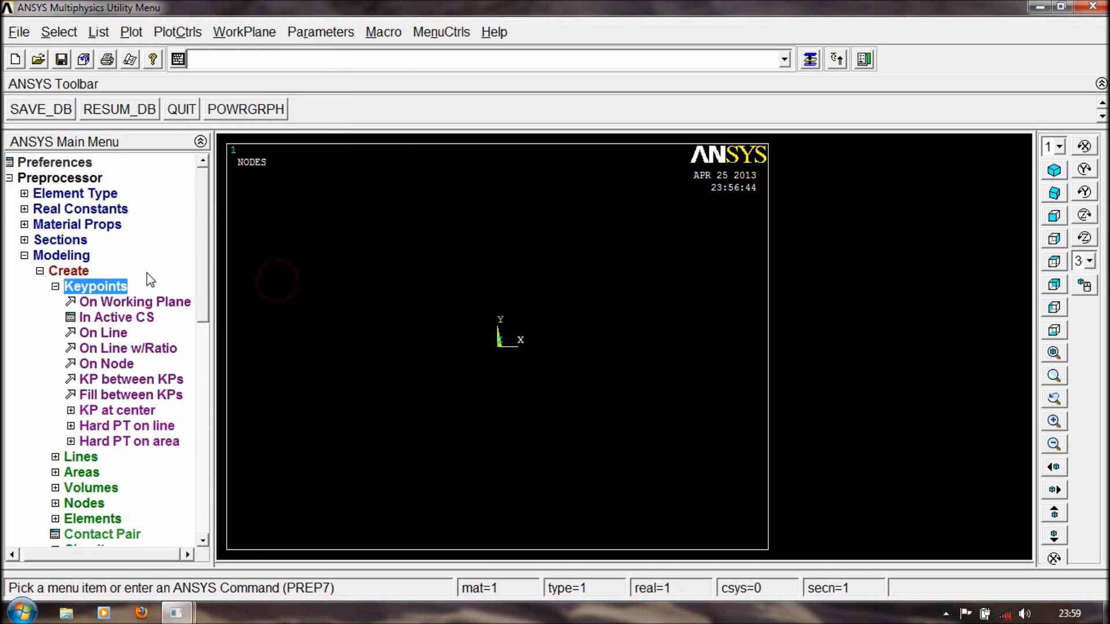
pyautogui.click(131, 302)
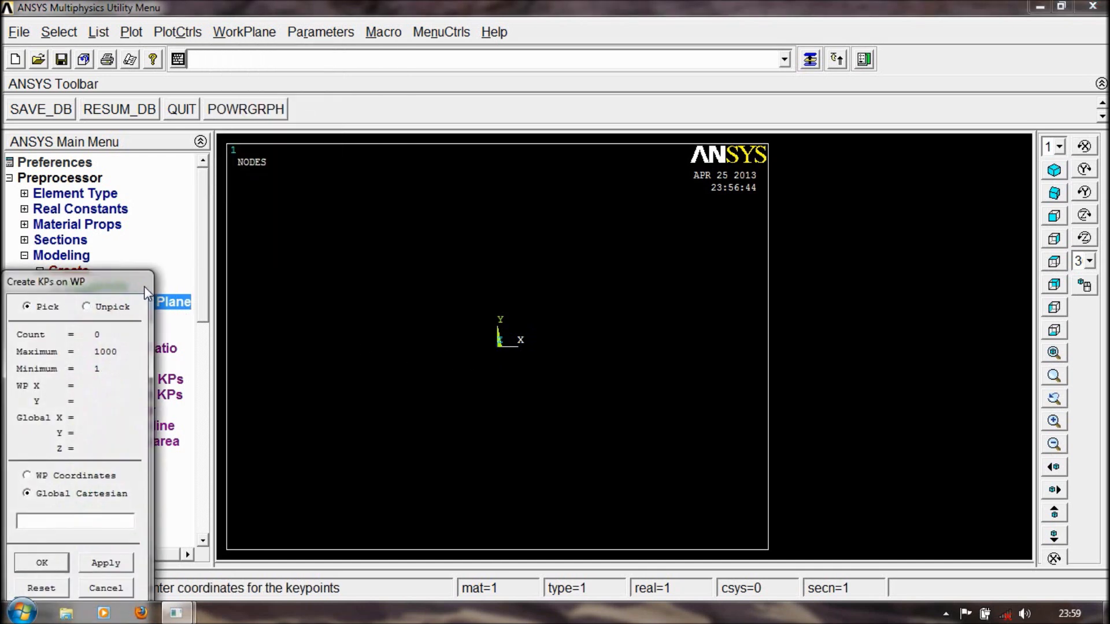
pyautogui.moveTo(135, 278); pyautogui.dragTo(155, 174)
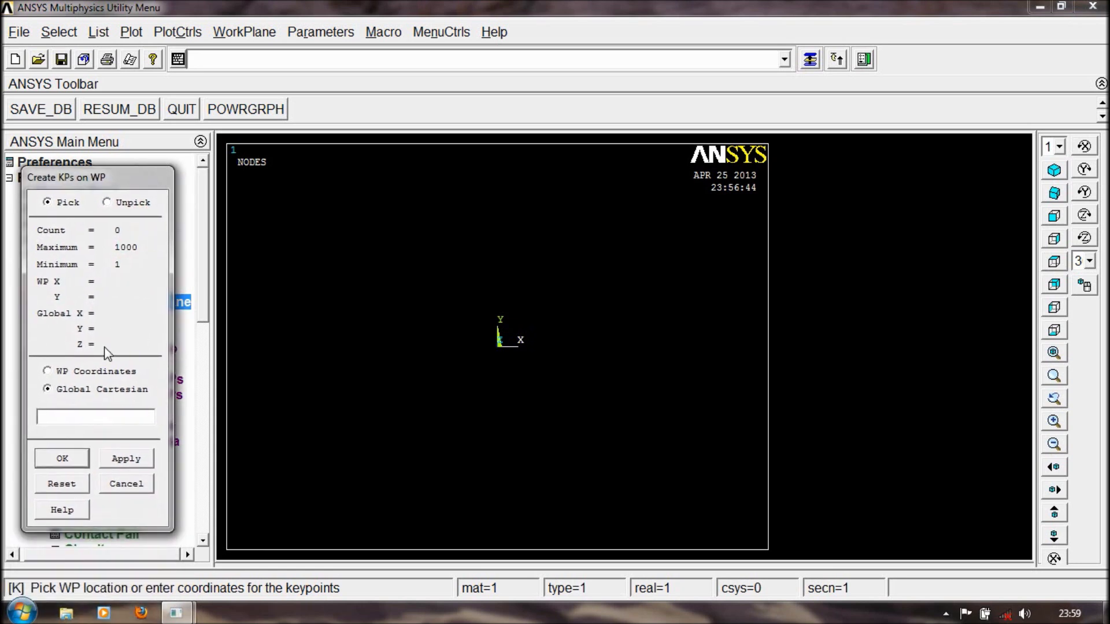
pyautogui.click(127, 486)
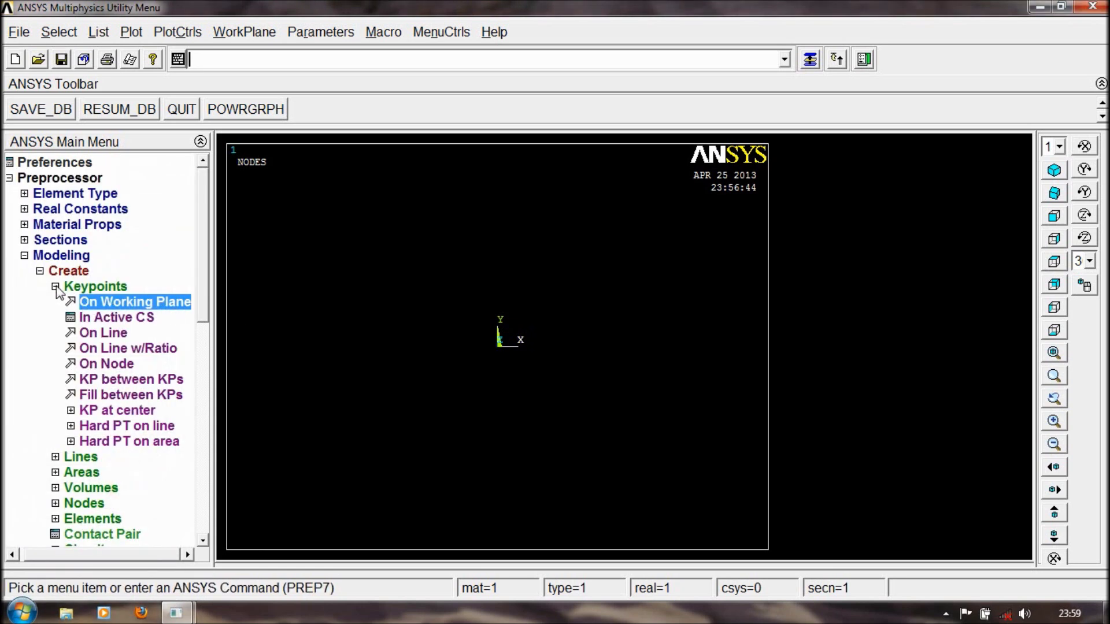
# Create keypoint 1 with the In Active CS keypoint dialog
pyautogui.click(126, 321)
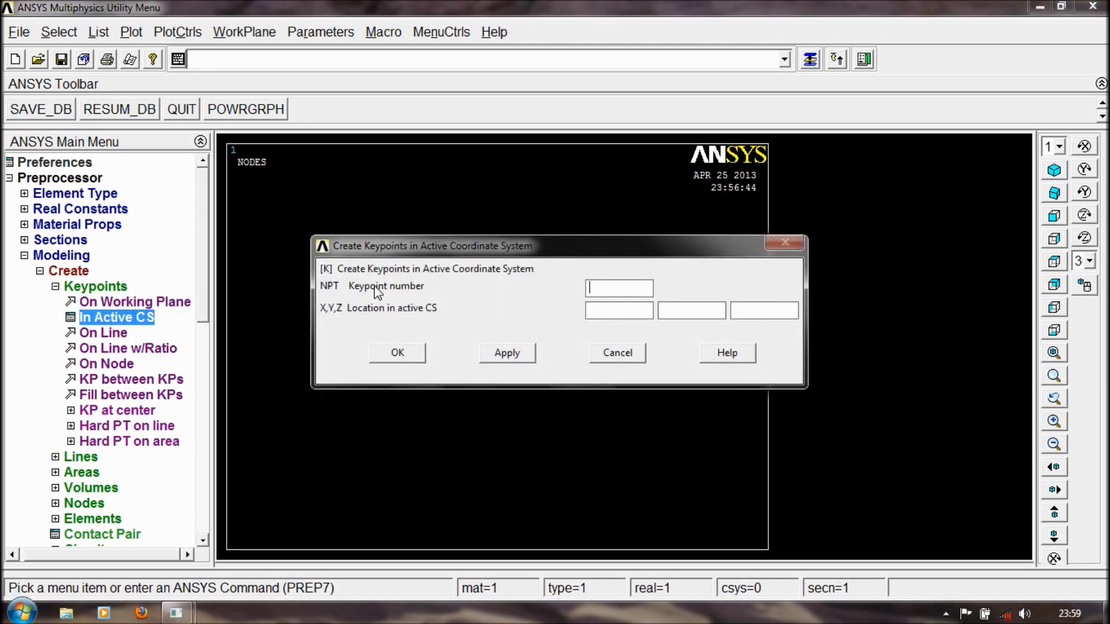
pyautogui.click(590, 288)
pyautogui.doubleClick(594, 288)
pyautogui.press('BackSpace')
pyautogui.write('1')
pyautogui.click(610, 313)
pyautogui.click(507, 352)
# Create keypoint 2 at X = 2
pyautogui.moveTo(520, 247); pyautogui.dragTo(622, 454)
pyautogui.moveTo(542, 450); pyautogui.dragTo(532, 385)
pyautogui.click(1048, 200)
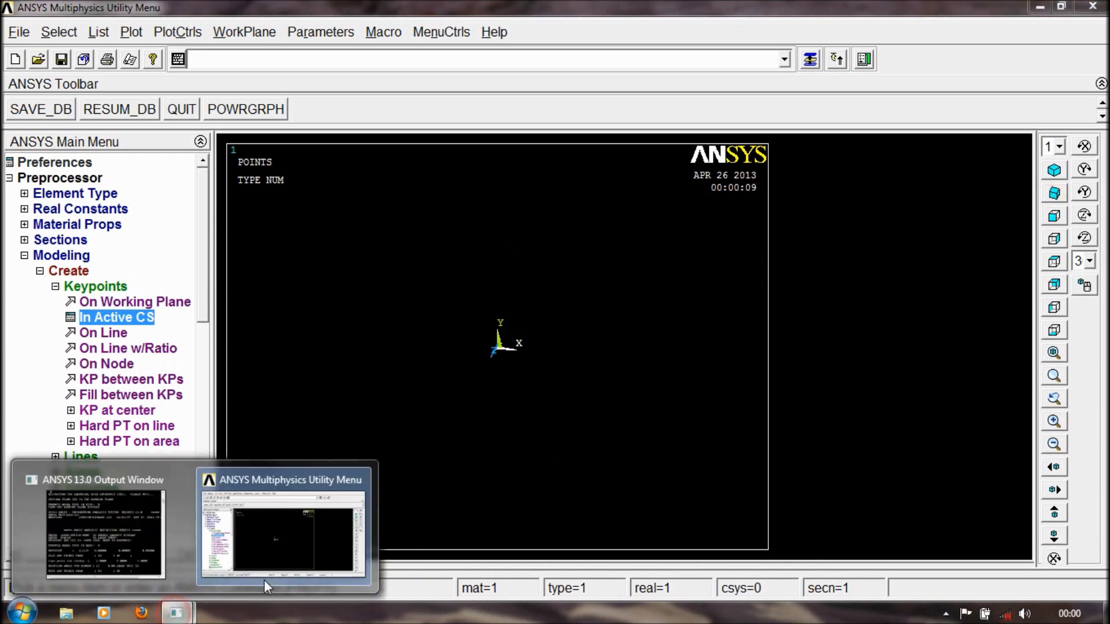
pyautogui.click(810, 60)
pyautogui.click(700, 418)
pyautogui.doubleClick(700, 418)
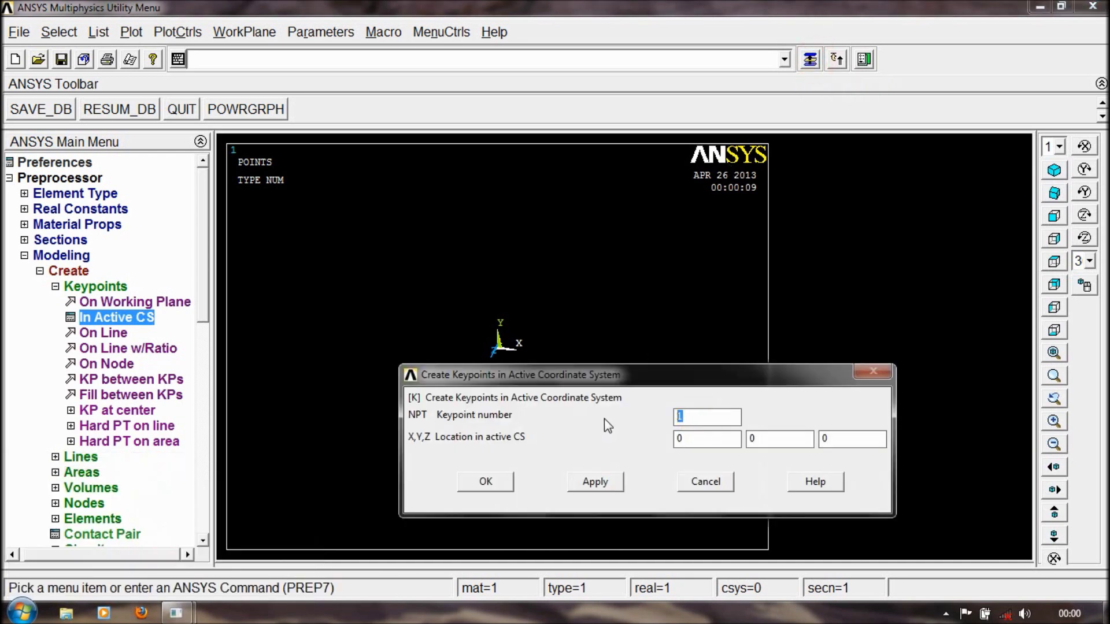
pyautogui.write('2')
pyautogui.doubleClick(693, 438)
pyautogui.write('2')
pyautogui.click(585, 488)
# Add keypoint 3 at (0,2,0) and apply
pyautogui.doubleClick(696, 413)
pyautogui.write('3')
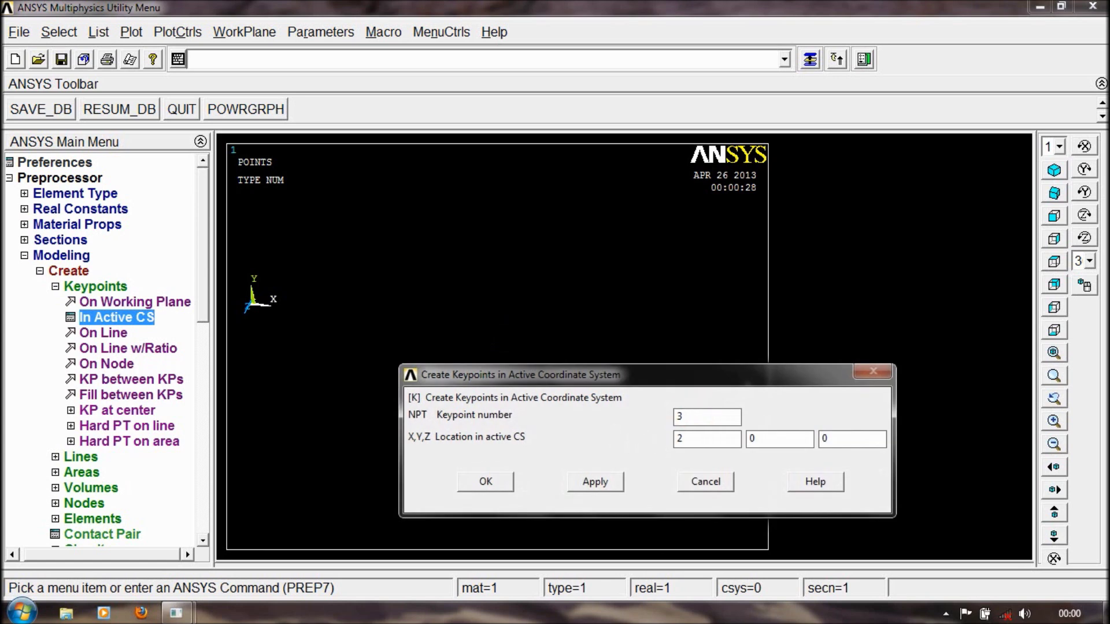
pyautogui.press('Tab')
pyautogui.doubleClick(772, 439)
pyautogui.click(590, 485)
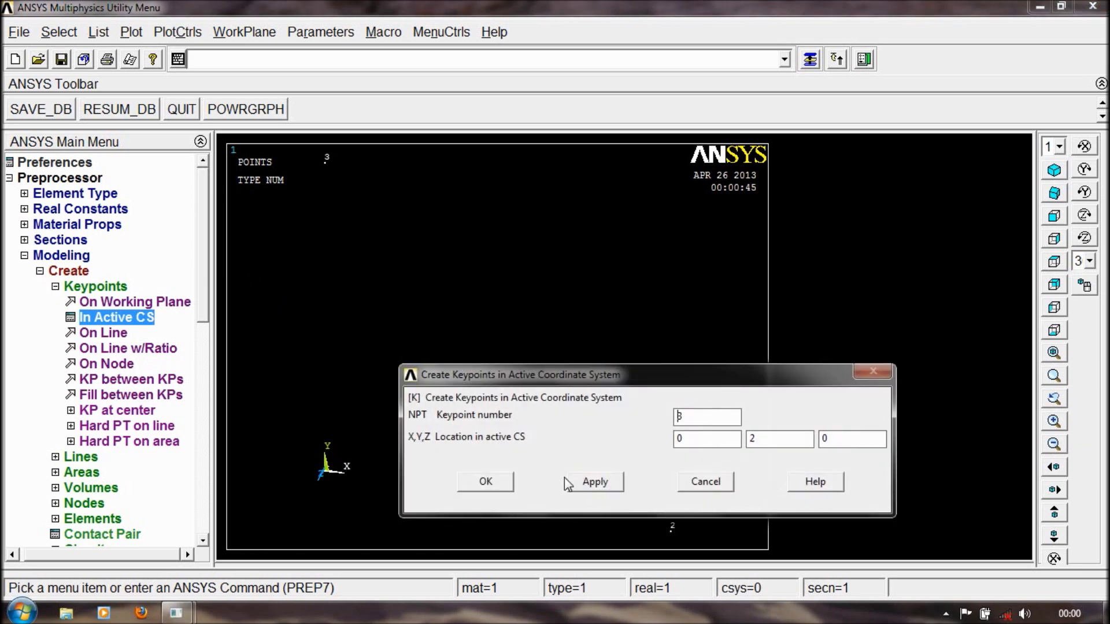
# Add keypoint 4 at (0,0,2) and finish with OK
pyautogui.doubleClick(685, 419)
pyautogui.write('4')
pyautogui.doubleClick(758, 437)
pyautogui.write('0')
pyautogui.doubleClick(855, 438)
pyautogui.write('2')
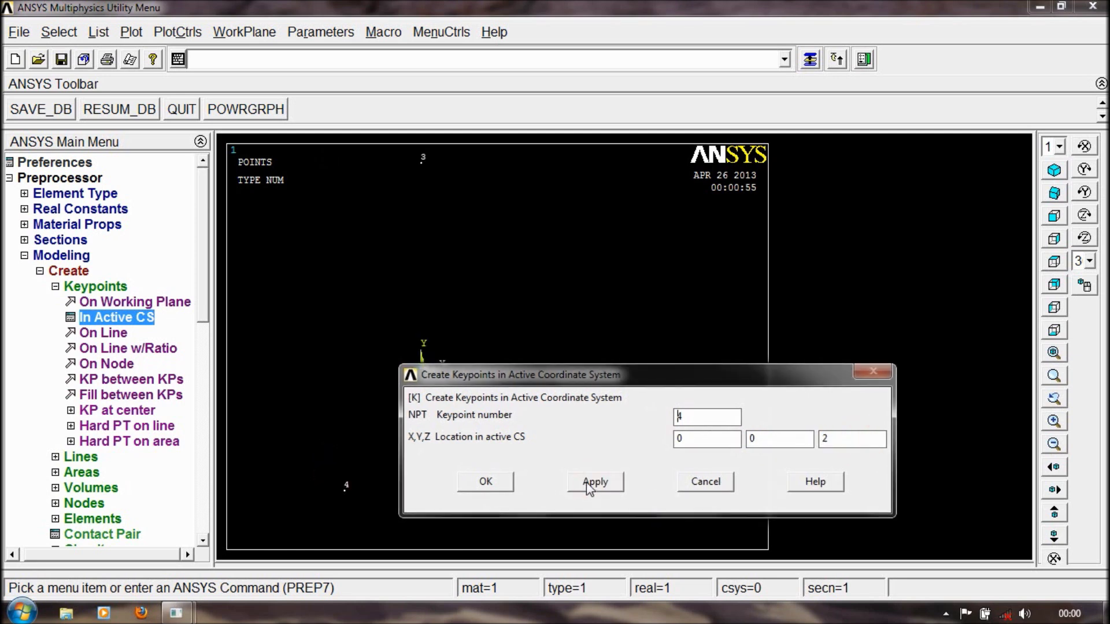
pyautogui.click(486, 481)
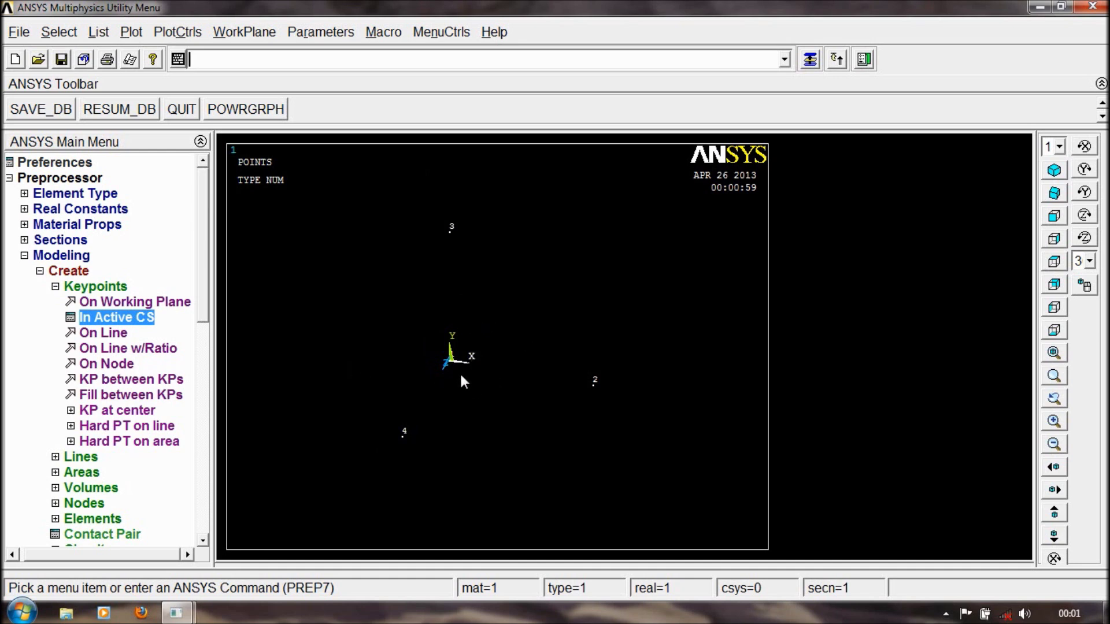
# Switch to front view and redefine keypoint 4 at X=2, Y=2, Z=0
pyautogui.click(1054, 218)
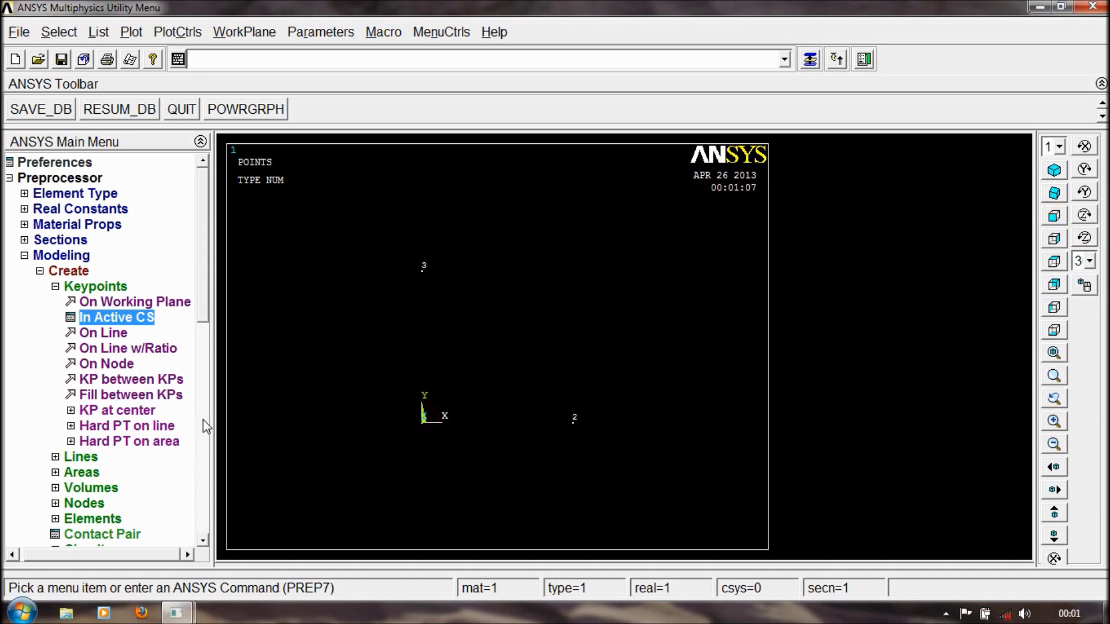
pyautogui.click(145, 320)
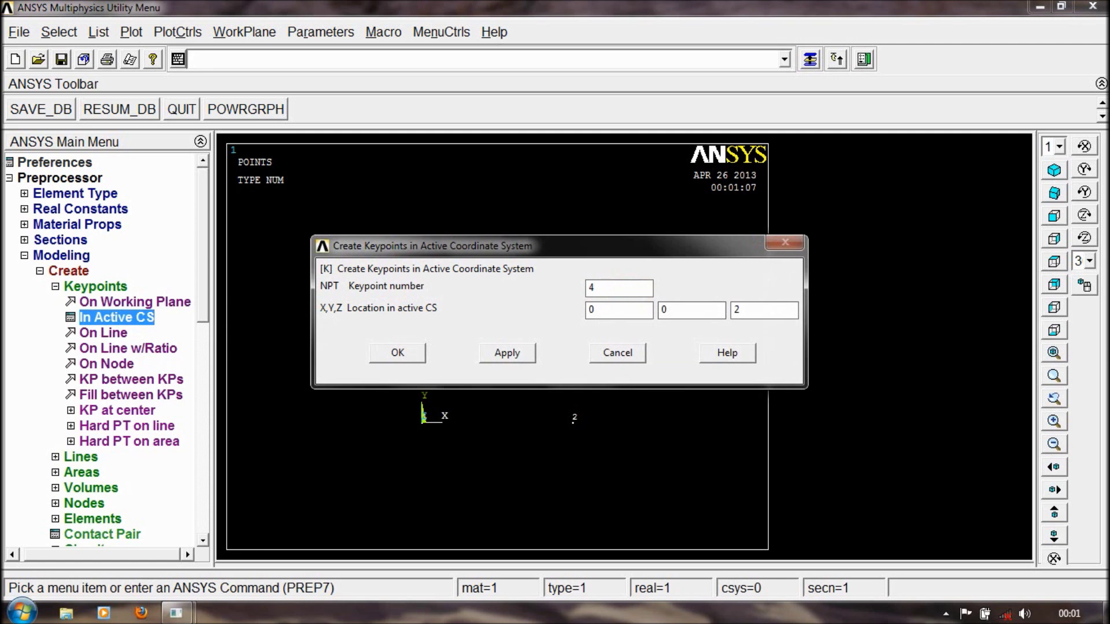
pyautogui.click(741, 311)
pyautogui.doubleClick(757, 310)
pyautogui.write('0')
pyautogui.doubleClick(590, 309)
pyautogui.write('2')
pyautogui.doubleClick(674, 310)
pyautogui.write('2')
pyautogui.click(397, 352)
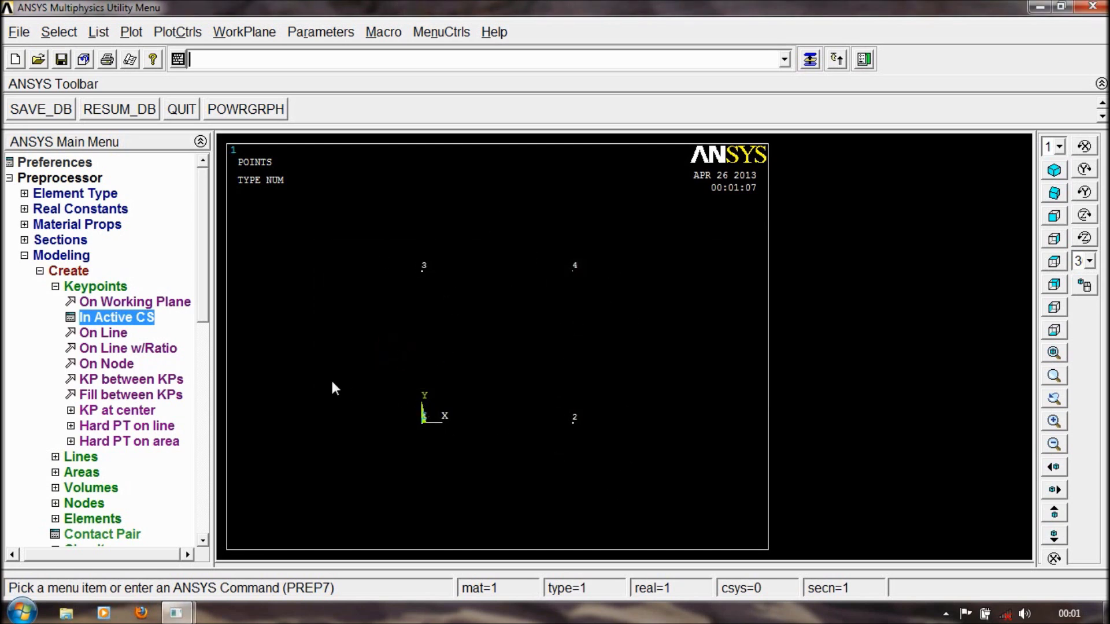
pyautogui.click(58, 286)
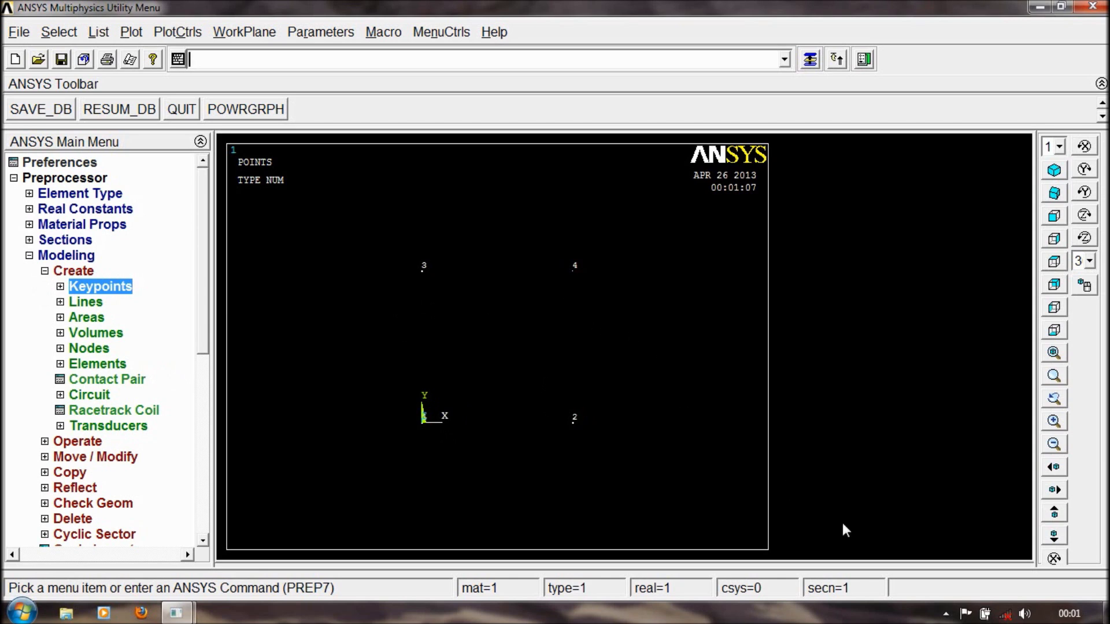
# Open the Straight Line picker under Modeling > Create > Lines > Lines
pyautogui.click(946, 614)
pyautogui.click(467, 204)
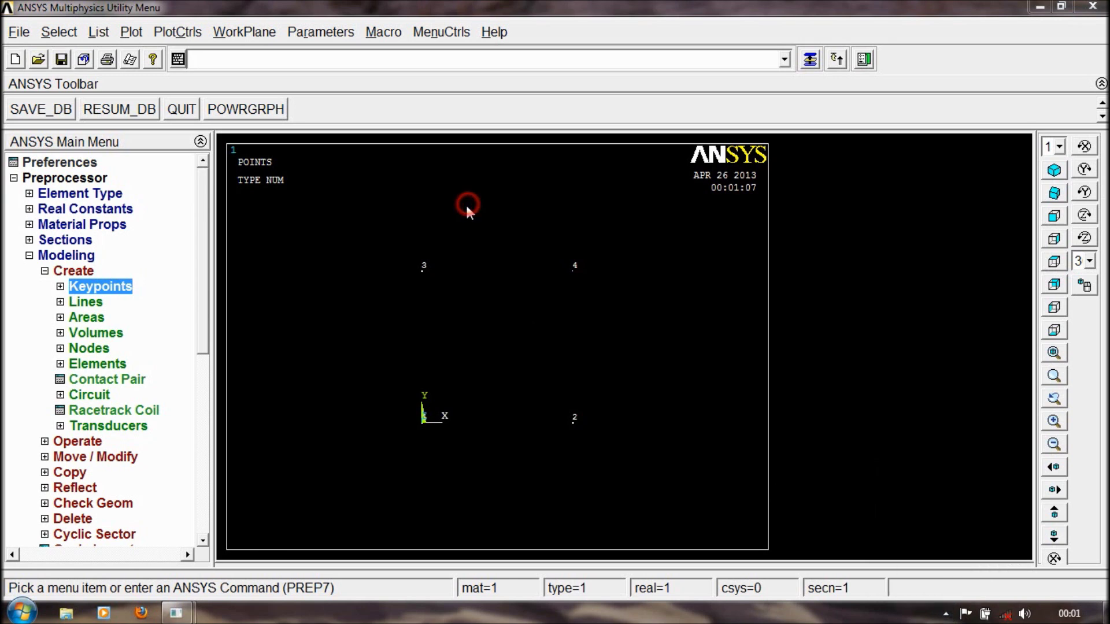
pyautogui.click(61, 303)
pyautogui.click(86, 317)
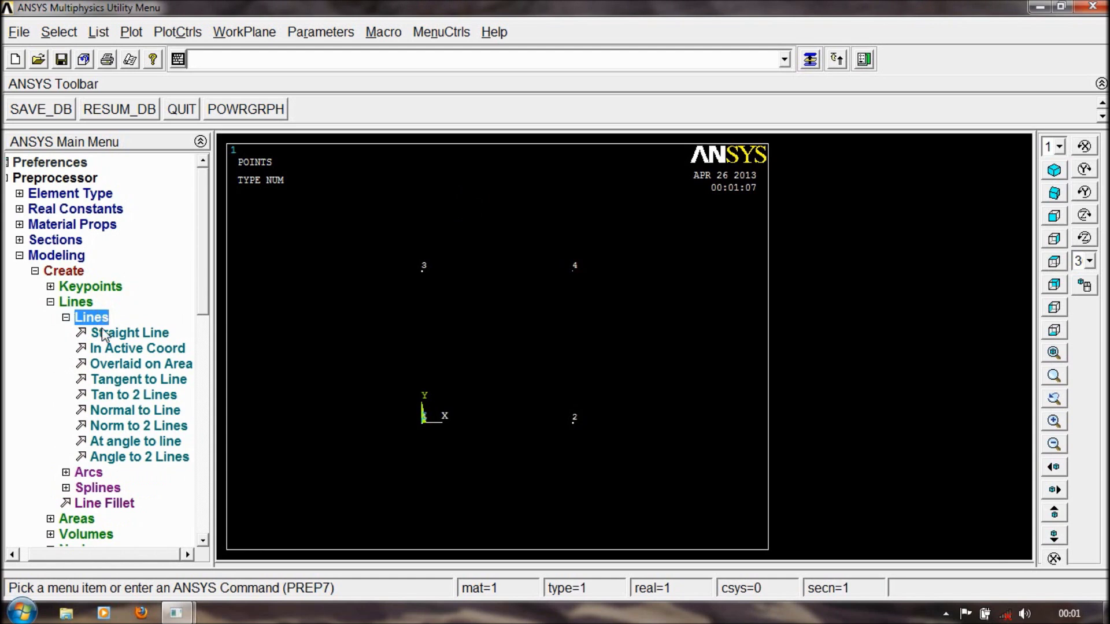
pyautogui.click(66, 317)
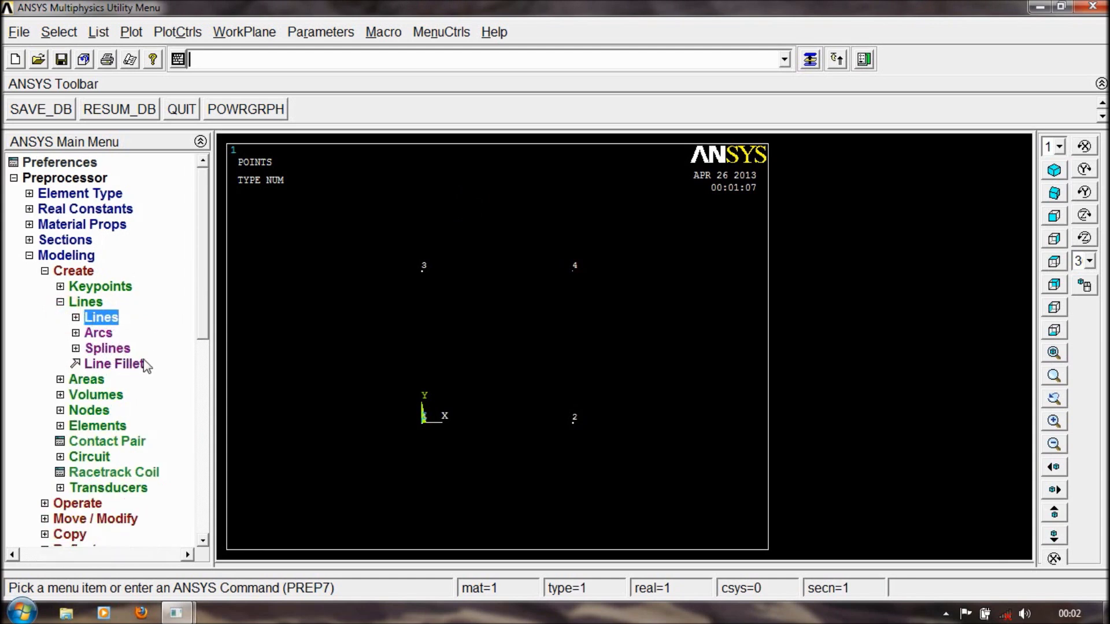
pyautogui.click(113, 321)
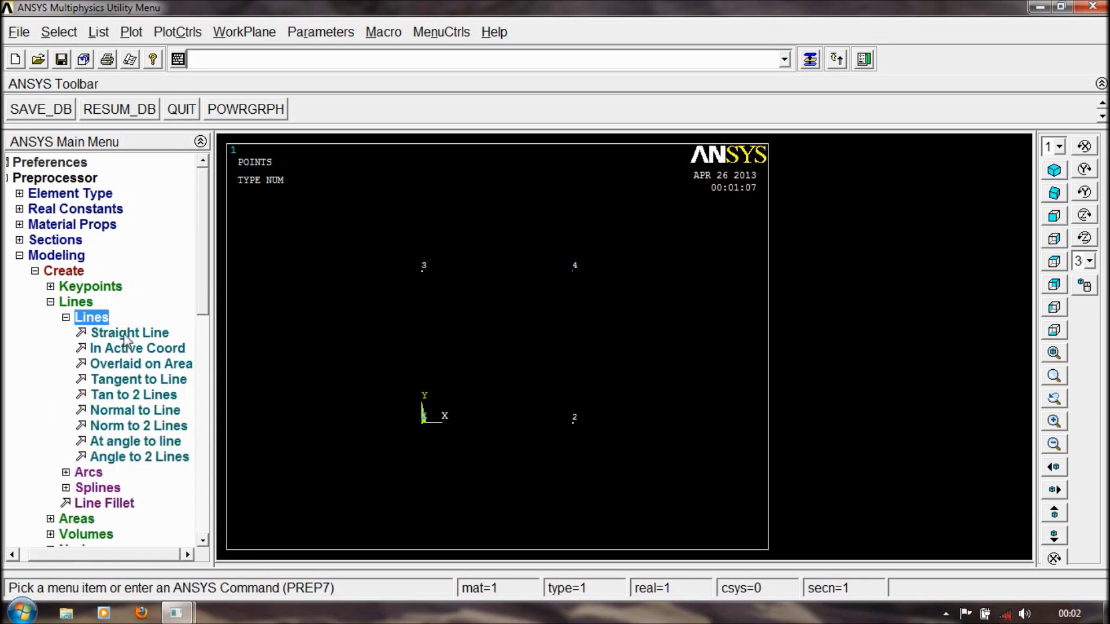
pyautogui.click(127, 334)
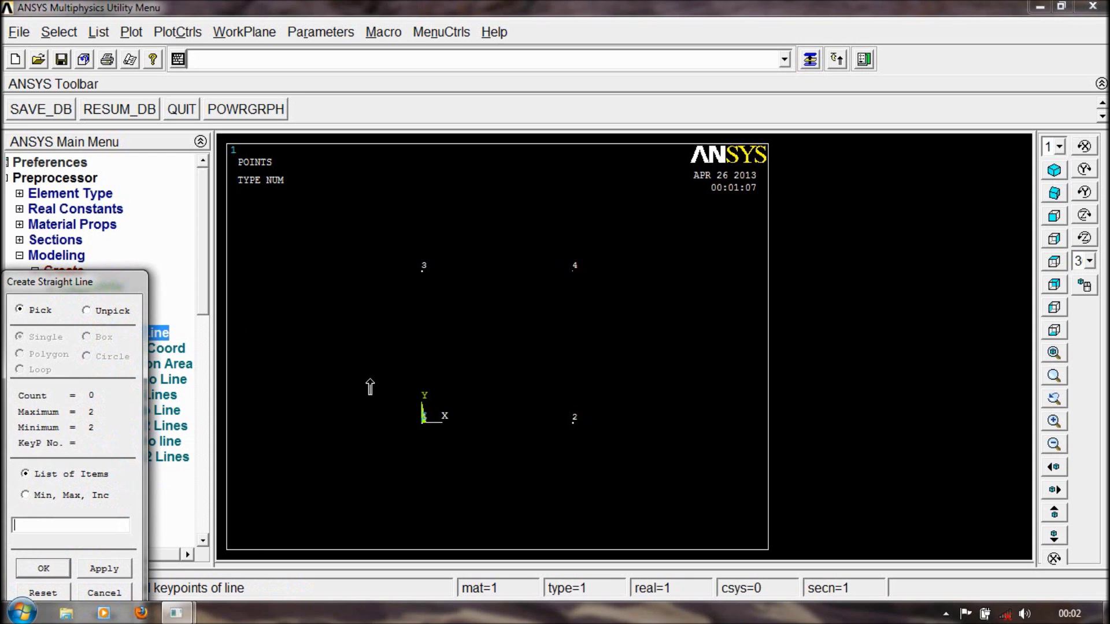
# Draw straight lines between keypoints 1–2, 2–4, 3–4 and 3–1, then confirm
pyautogui.click(422, 424)
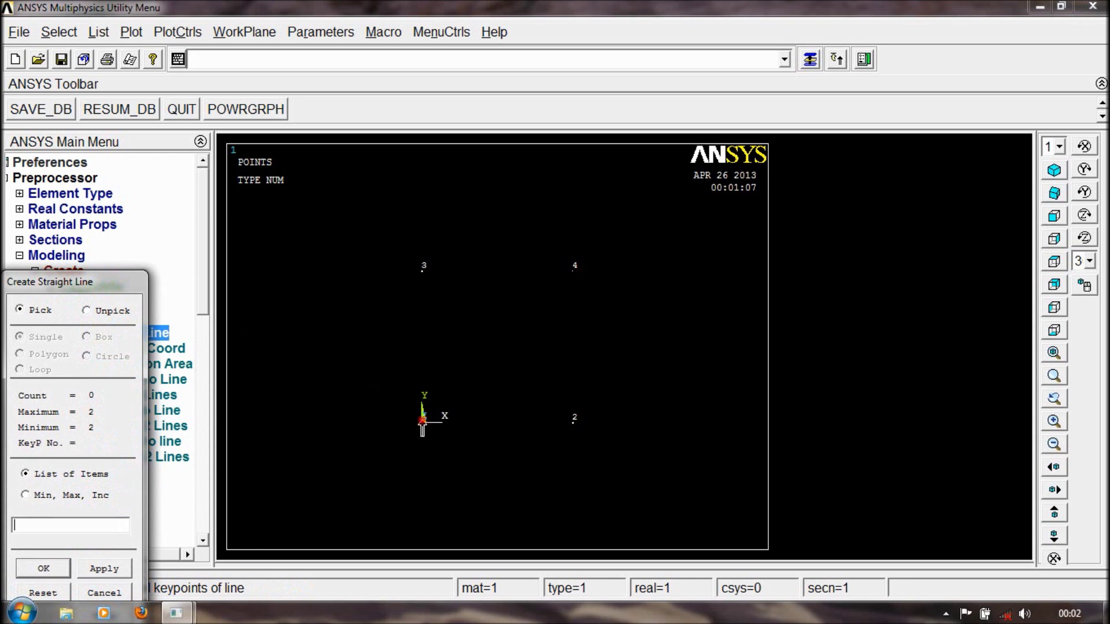
pyautogui.click(575, 424)
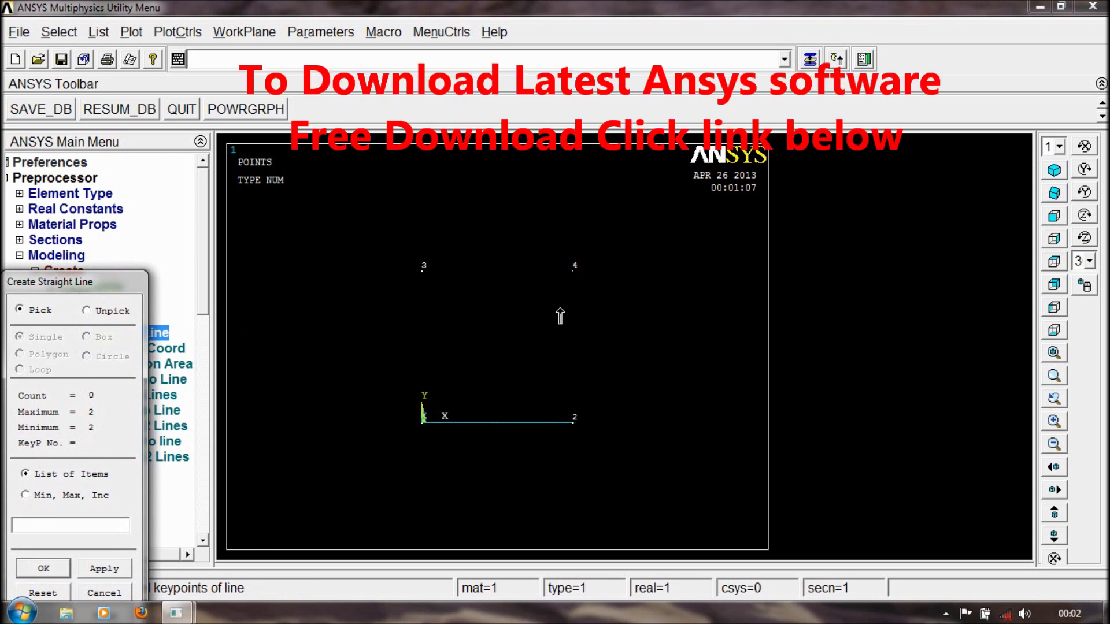
pyautogui.click(573, 420)
pyautogui.click(574, 272)
pyautogui.click(423, 269)
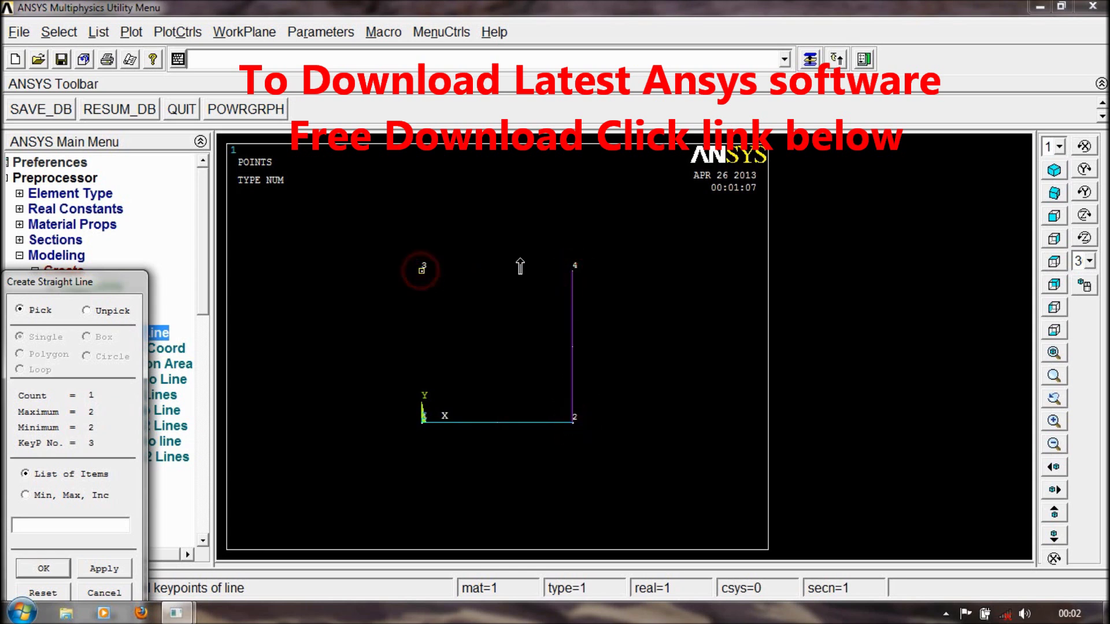
pyautogui.click(573, 270)
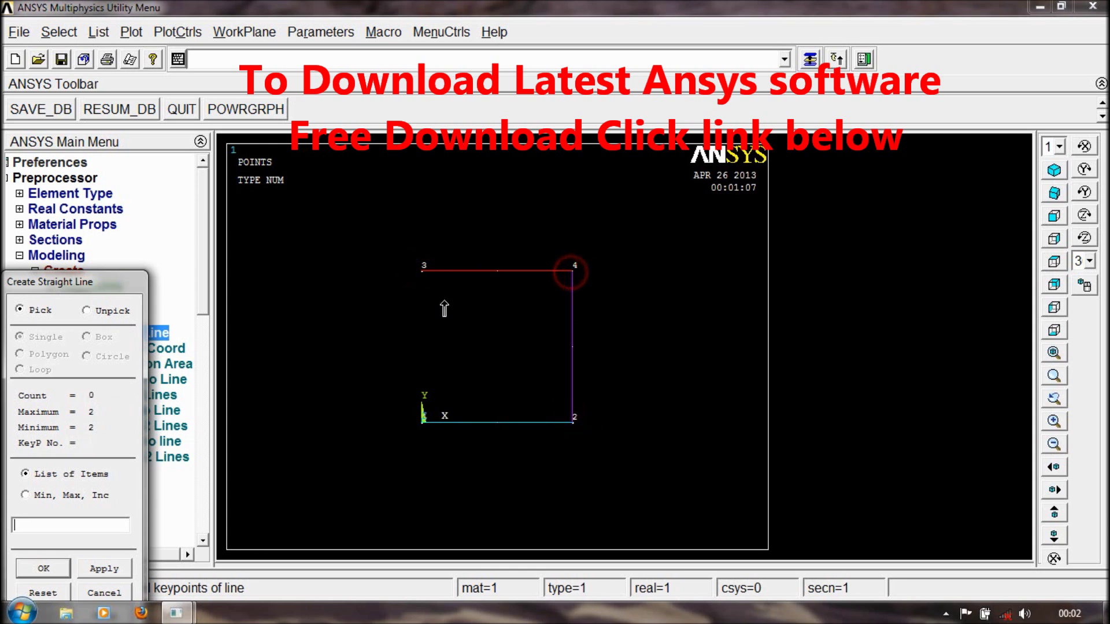
pyautogui.click(420, 272)
pyautogui.click(423, 421)
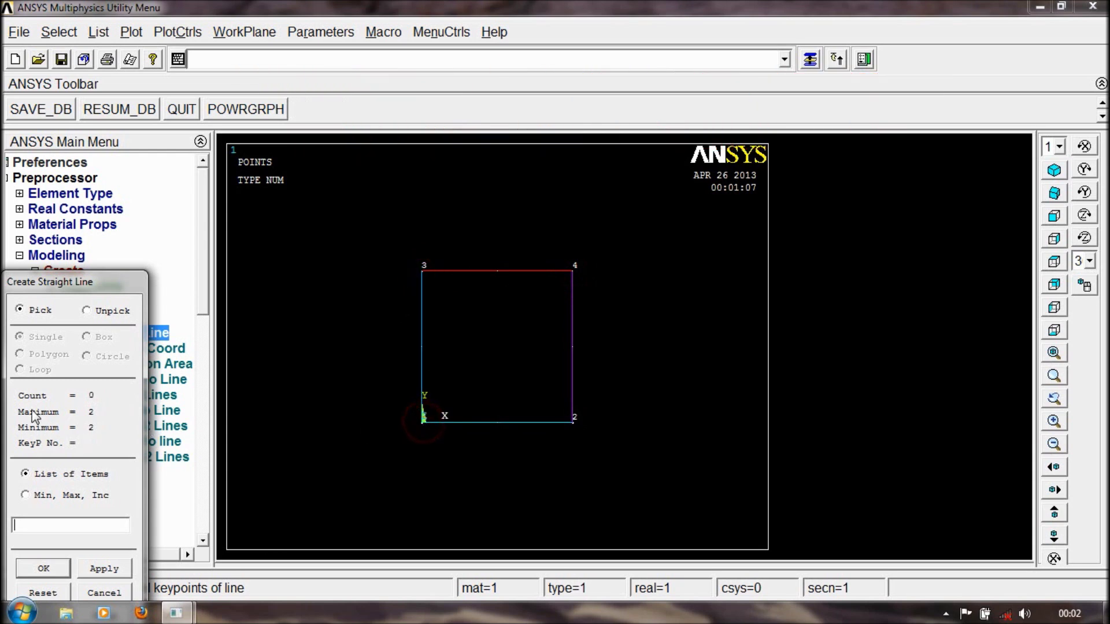
pyautogui.click(42, 570)
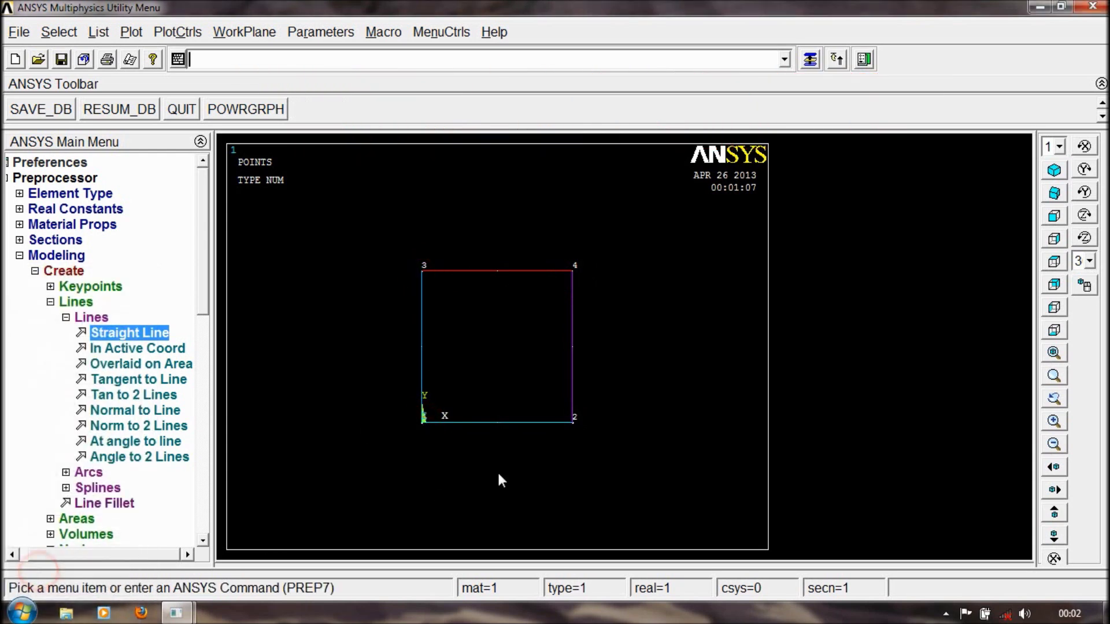